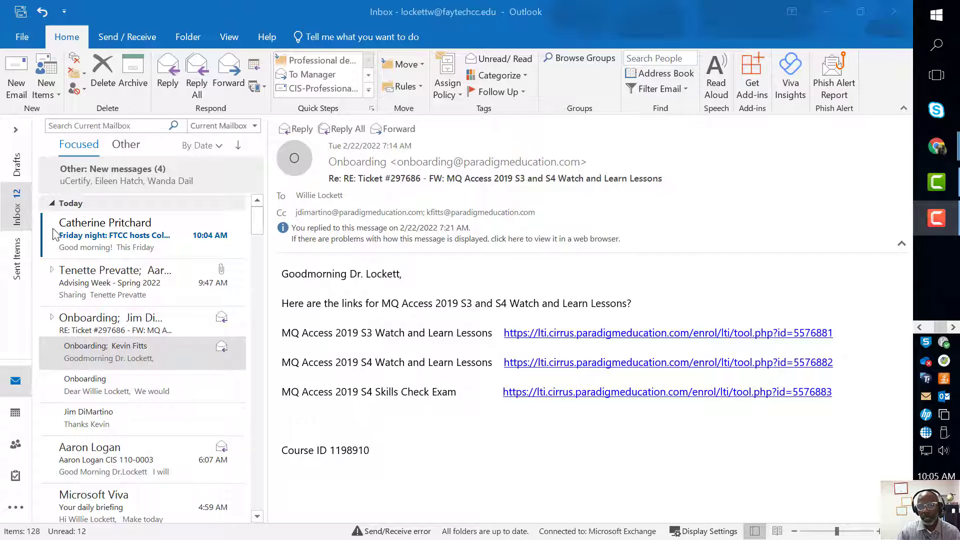
Switch from the Outlook Cirrus links email back to the Blackboard course page in Chrome
key("alt+Tab")
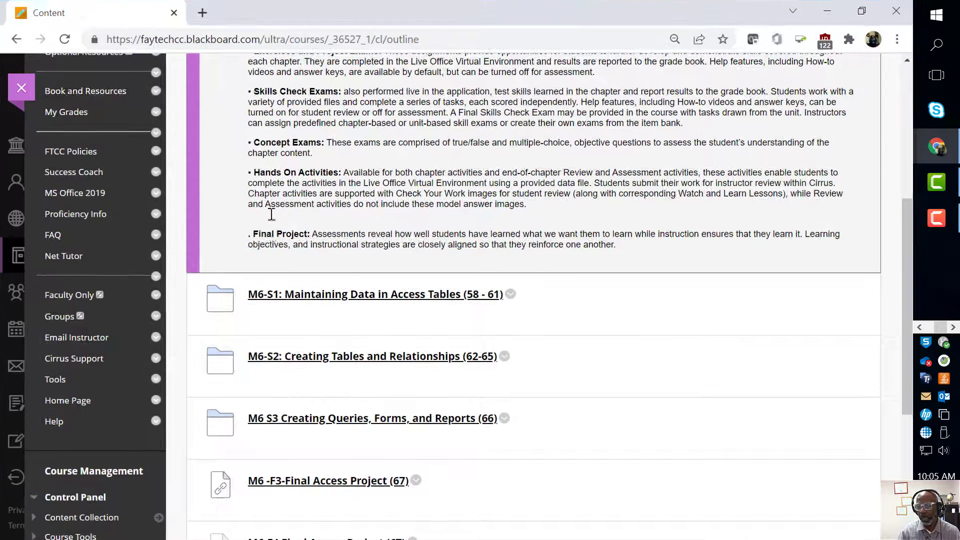
Look over the current page and its add-content list before leaving it
scroll(277, 239, "up", 6)
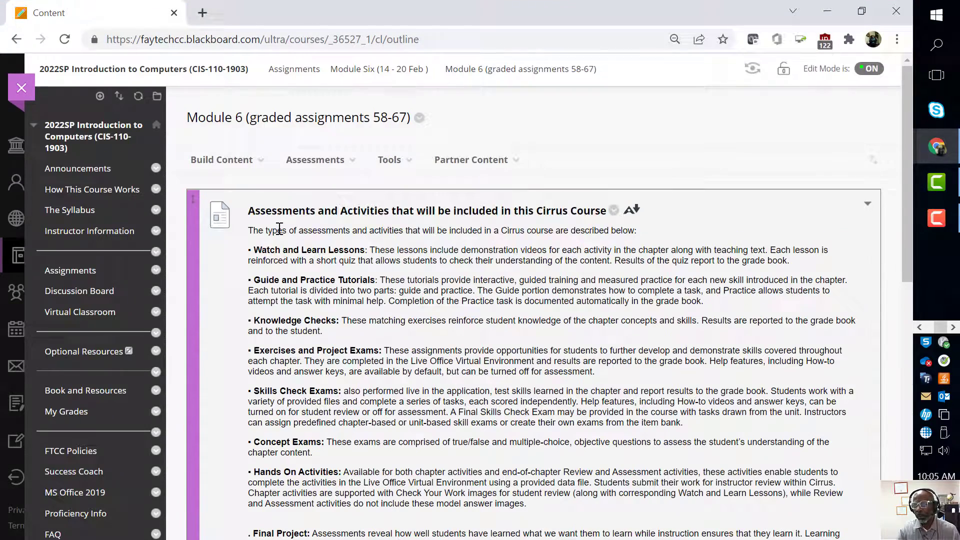
left_click(222, 162)
scroll(460, 300, "down", 8)
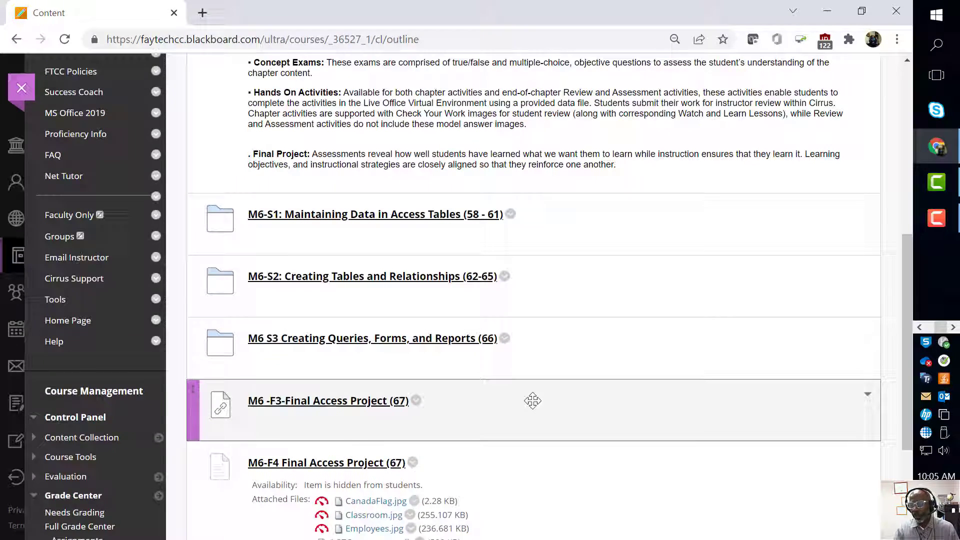
scroll(532, 400, "down", 4)
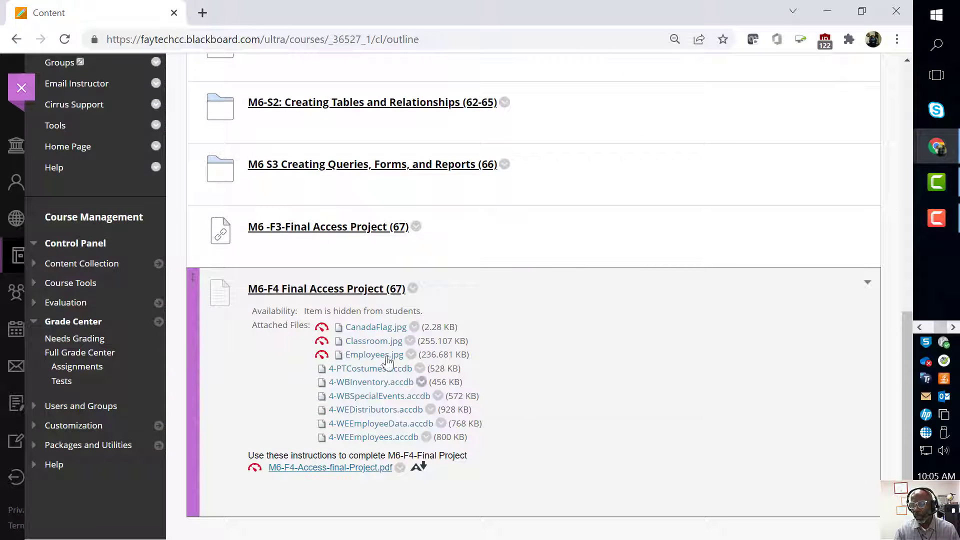
scroll(355, 285, "up", 4)
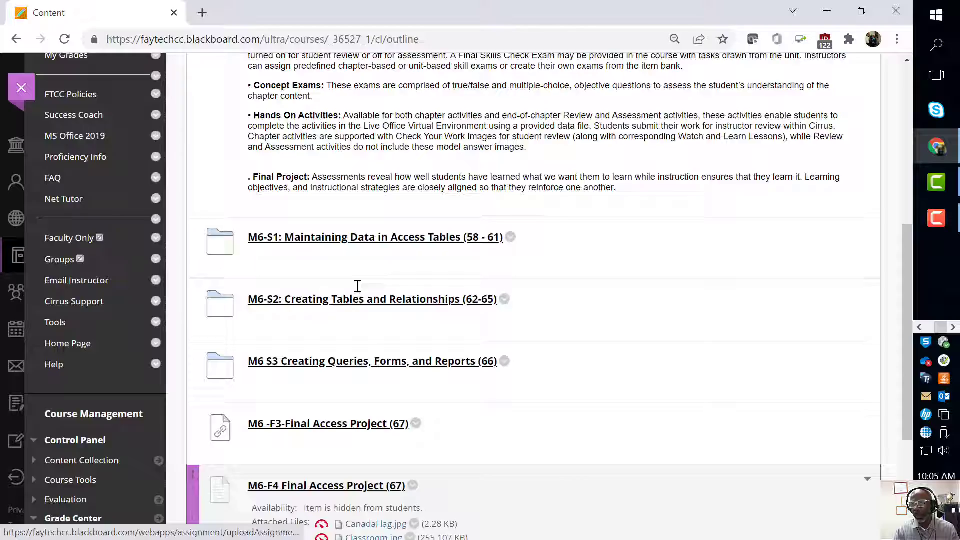
scroll(355, 285, "up", 2)
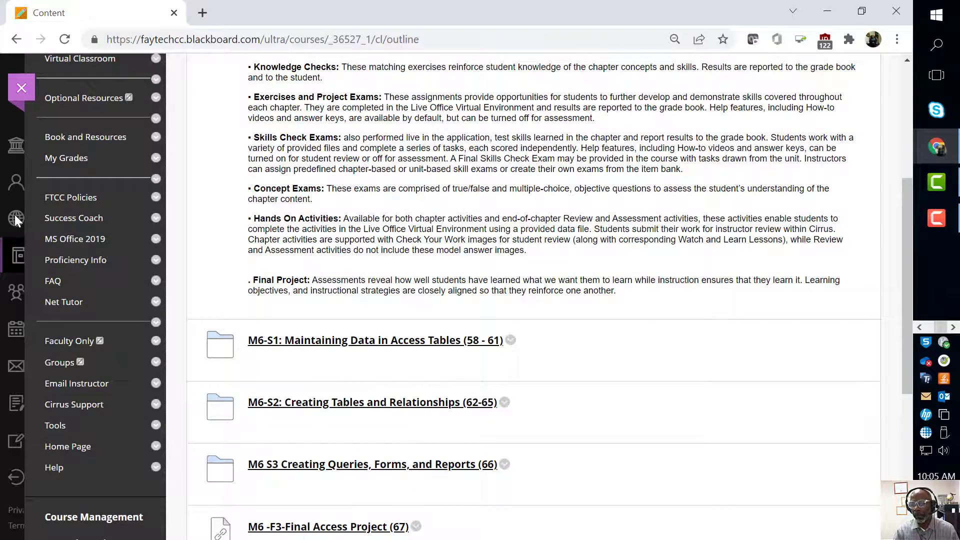
Return to the course list and open the CIS-110-0901 course's Assignments page
left_click(16, 220)
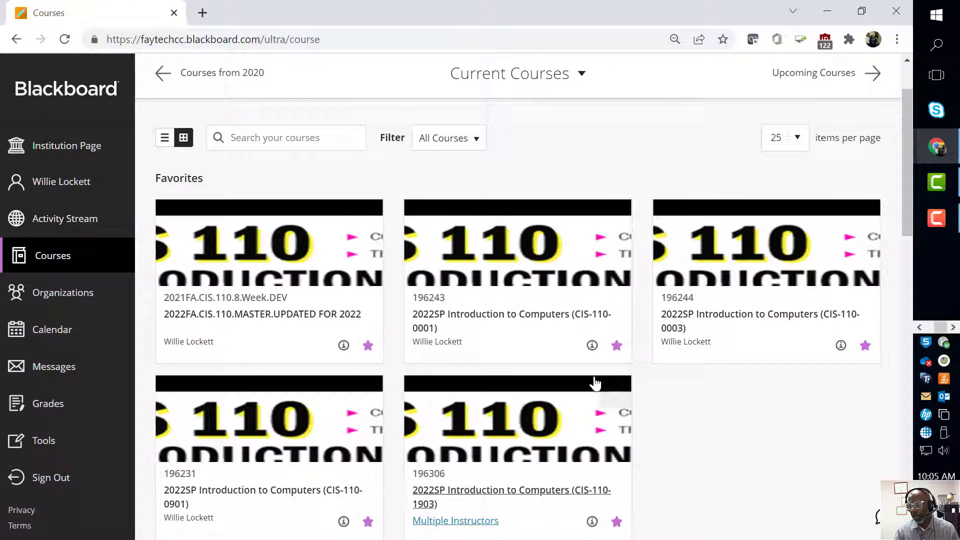
scroll(575, 350, "down", 2)
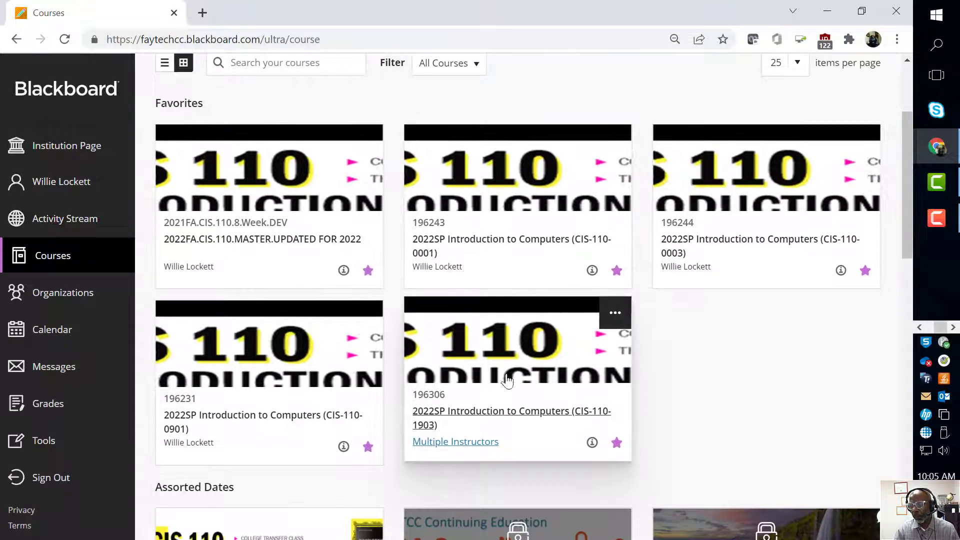
left_click(295, 386)
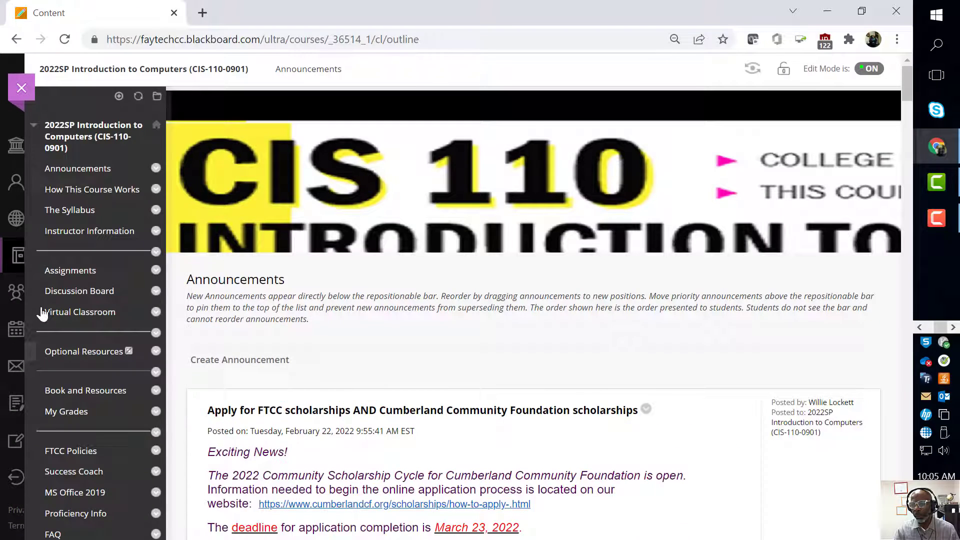
left_click(63, 271)
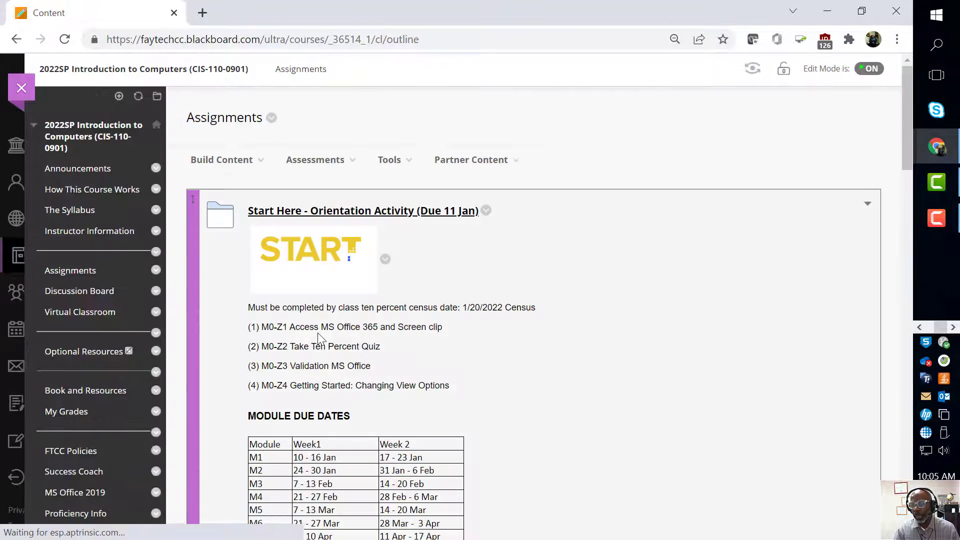
Open Module Six, then the Module 6 graded assignments (58-67) page showing M6-F4
scroll(317, 332, "down", 10)
scroll(315, 335, "down", 5)
scroll(313, 339, "down", 5)
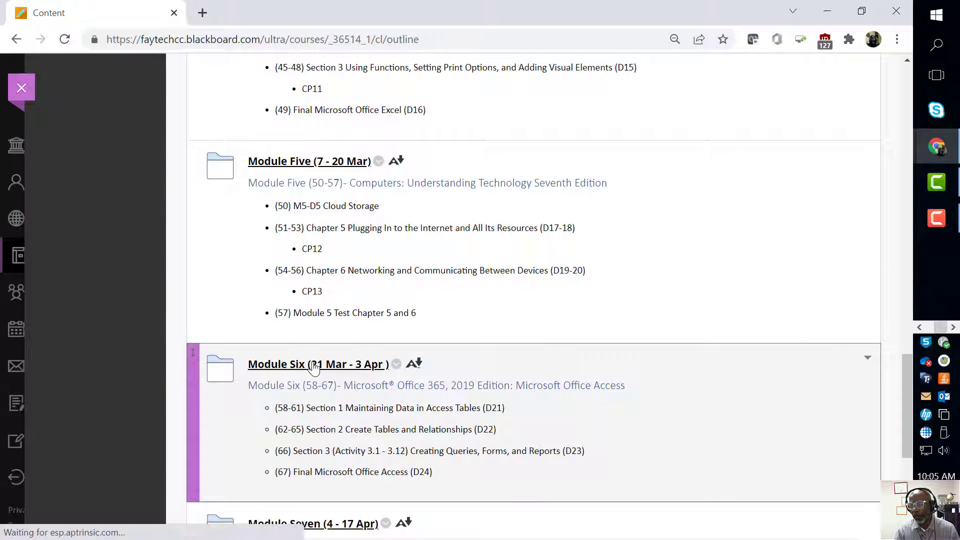
left_click(313, 365)
scroll(313, 364, "down", 10)
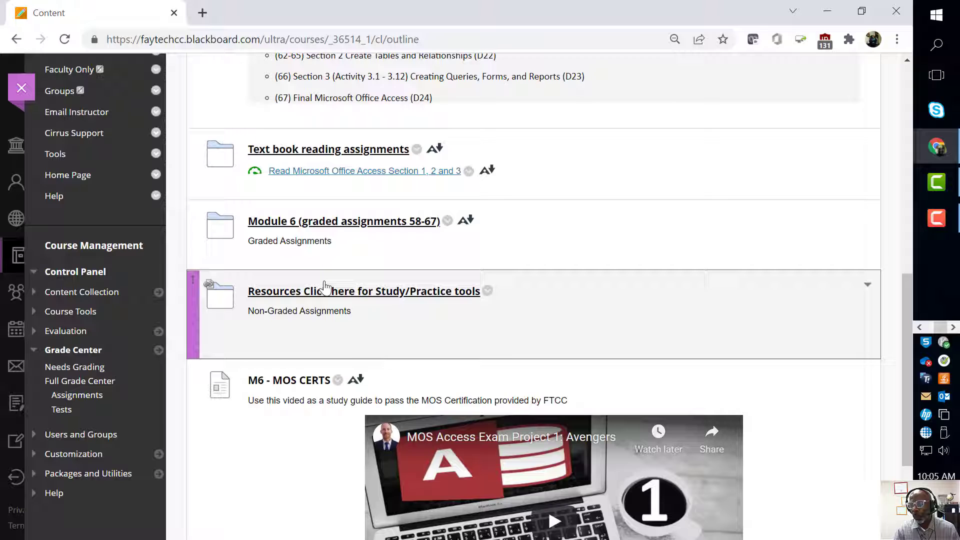
left_click(317, 224)
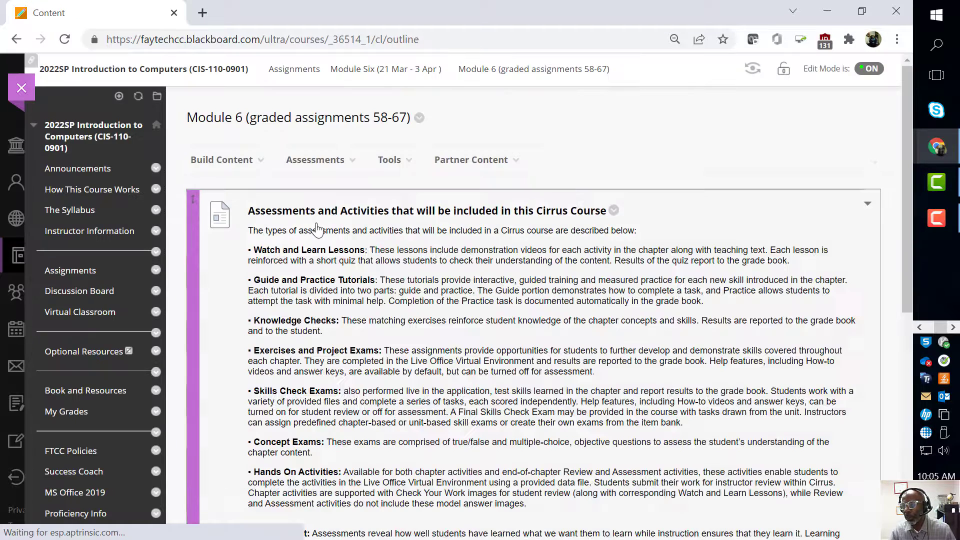
scroll(316, 250, "down", 9)
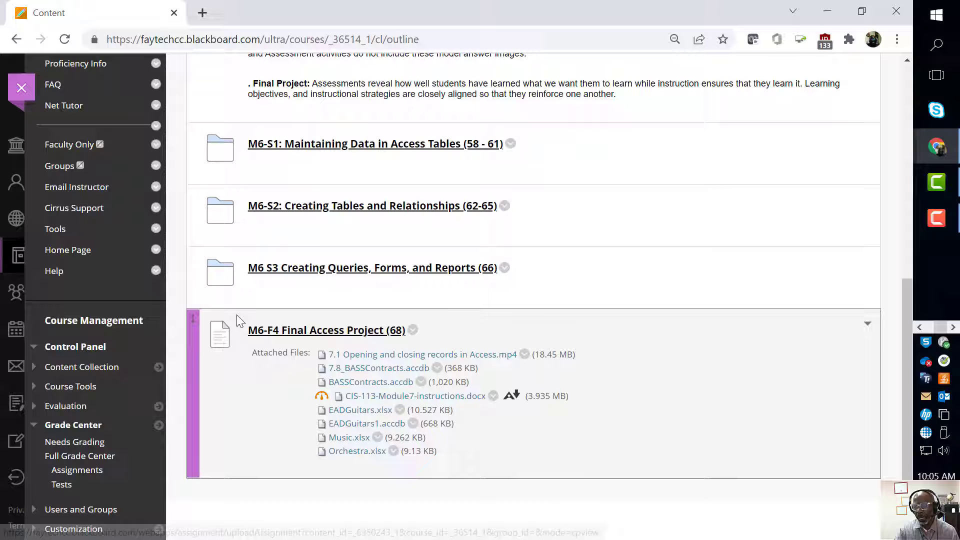
Select the 'M6-F4 Final Access Project (68)' title, then open the Build Content list
left_click_drag(245, 323, 407, 330)
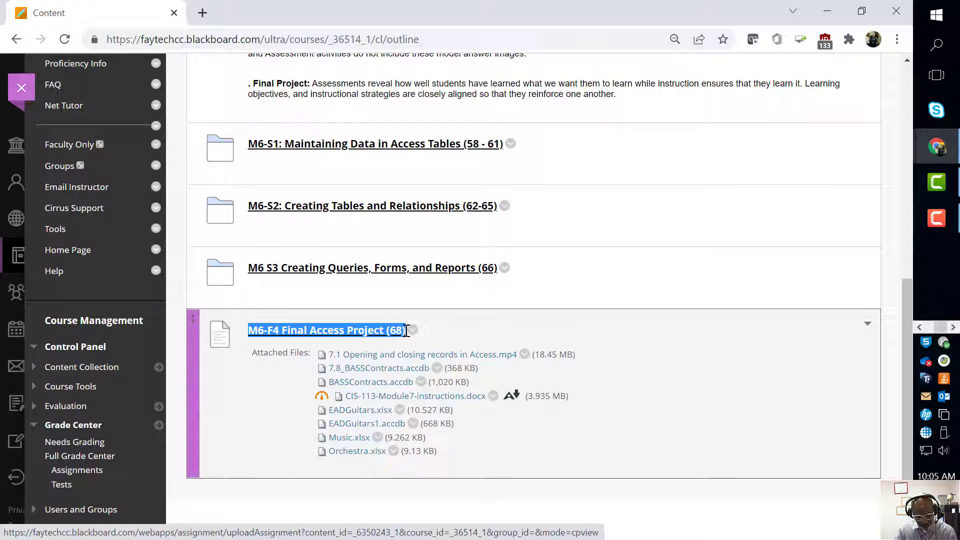
scroll(407, 330, "up", 6)
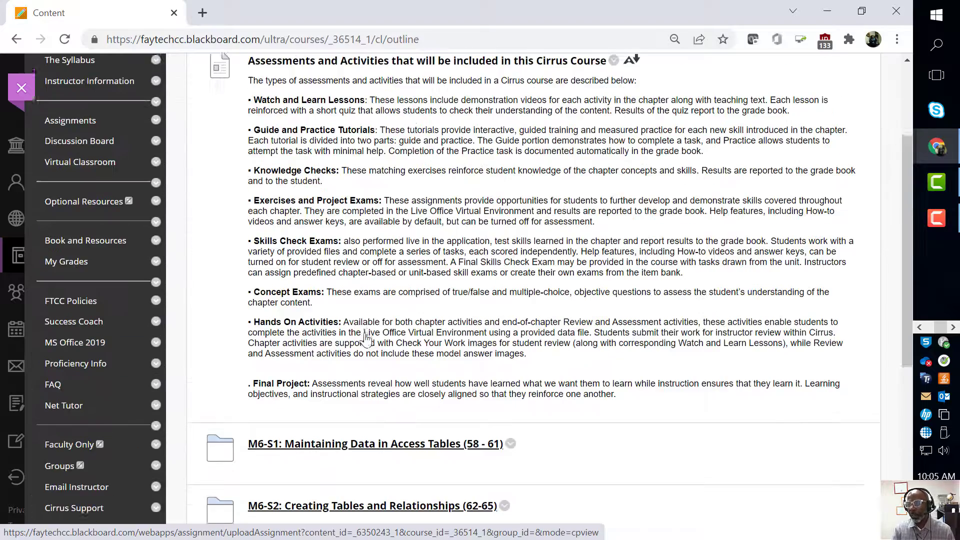
scroll(380, 329, "up", 3)
left_click(260, 160)
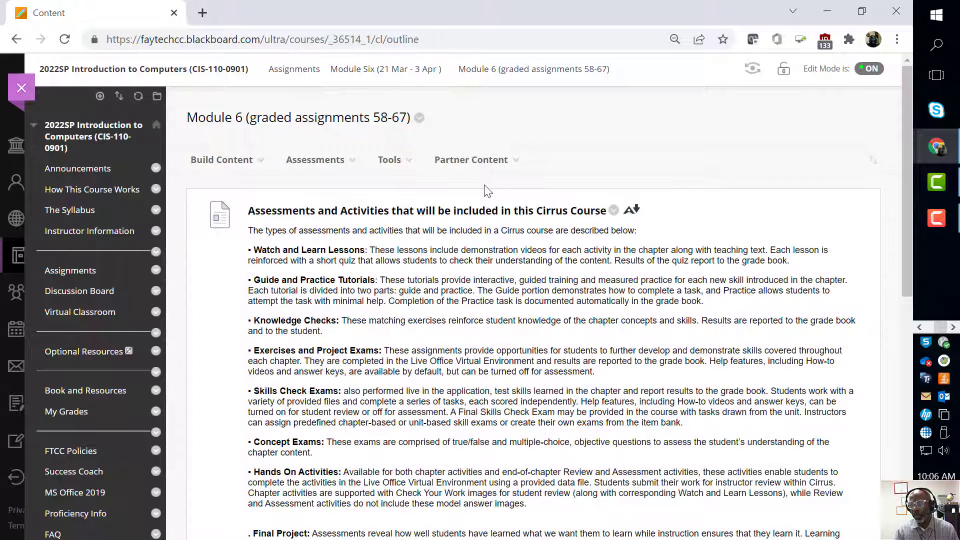
scroll(482, 242, "down", 7)
scroll(478, 244, "down", 2)
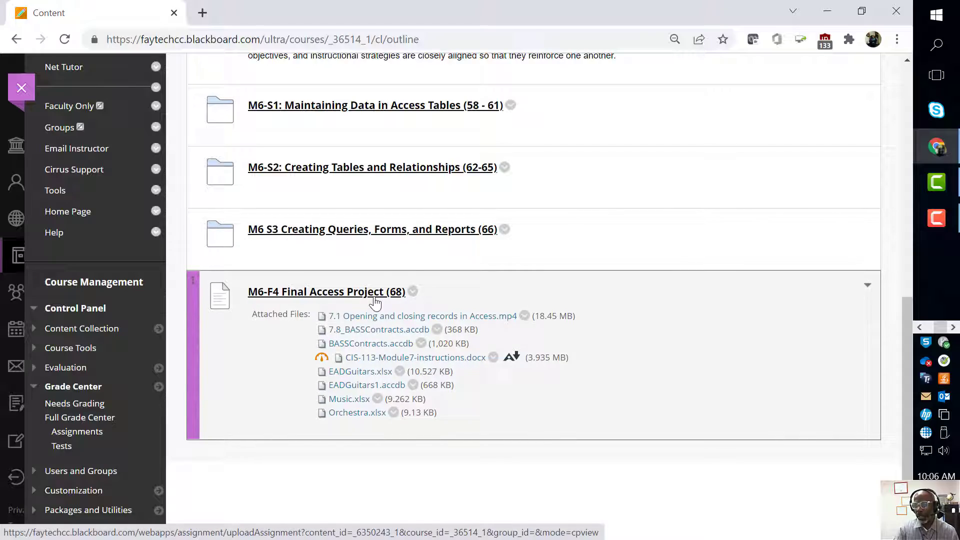
scroll(373, 295, "up", 5)
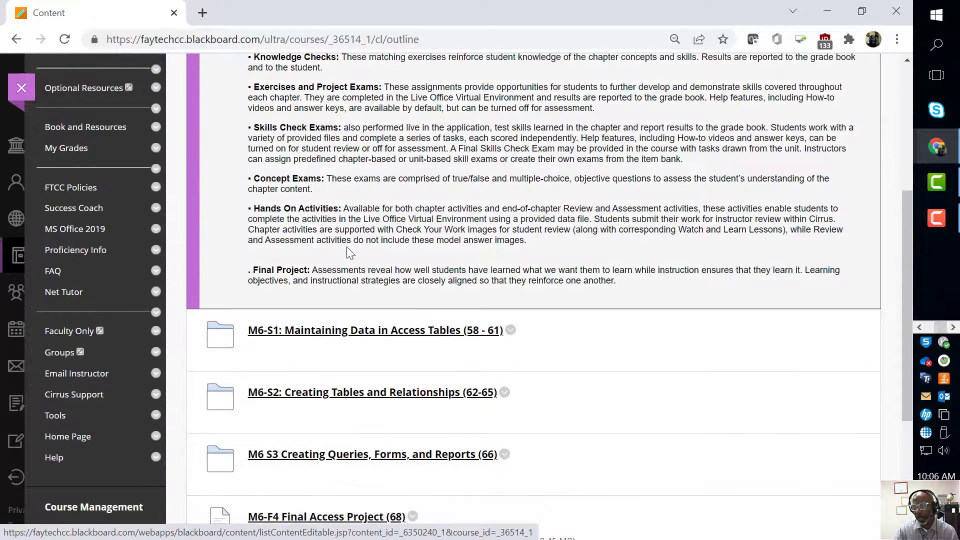
scroll(346, 247, "up", 5)
Create a Web Link with Name 'M6-F4 Final Access Project (68)', then minimise Chrome to reach Outlook
left_click(255, 162)
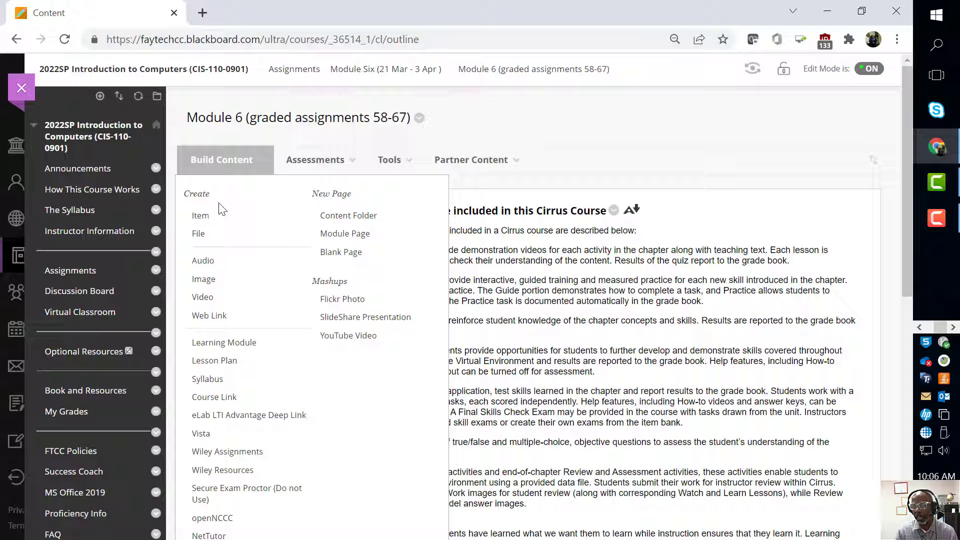
left_click(216, 320)
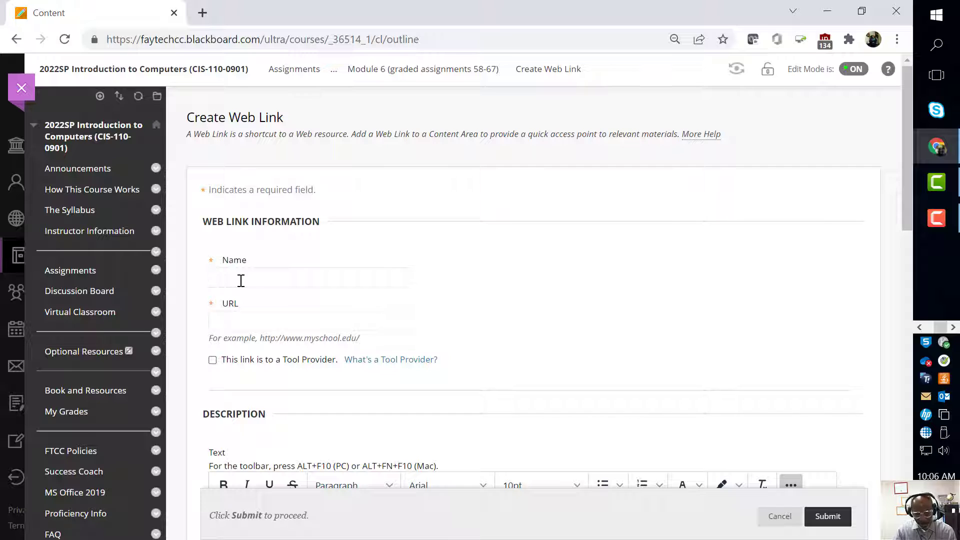
left_click(240, 280)
type("M6-F4 Final Access Project (68)")
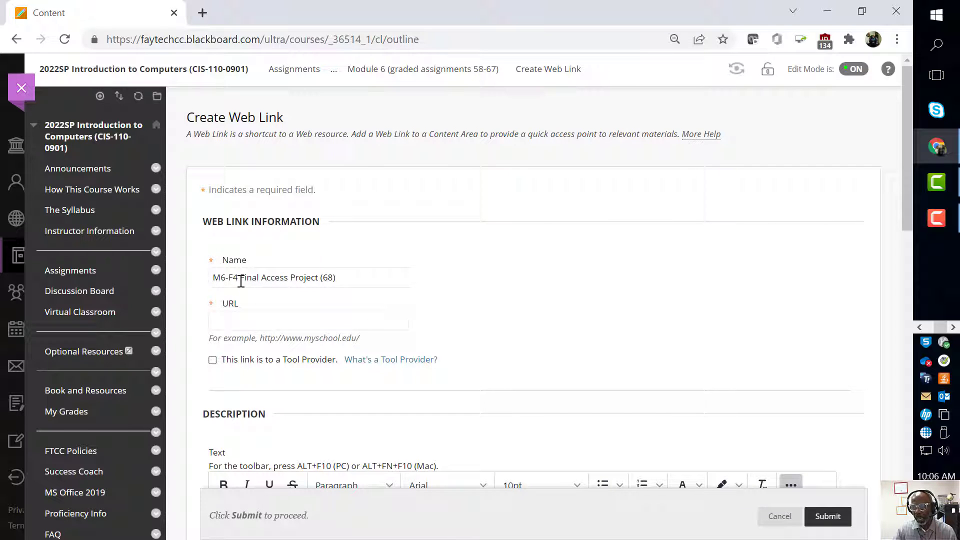
left_click(259, 323)
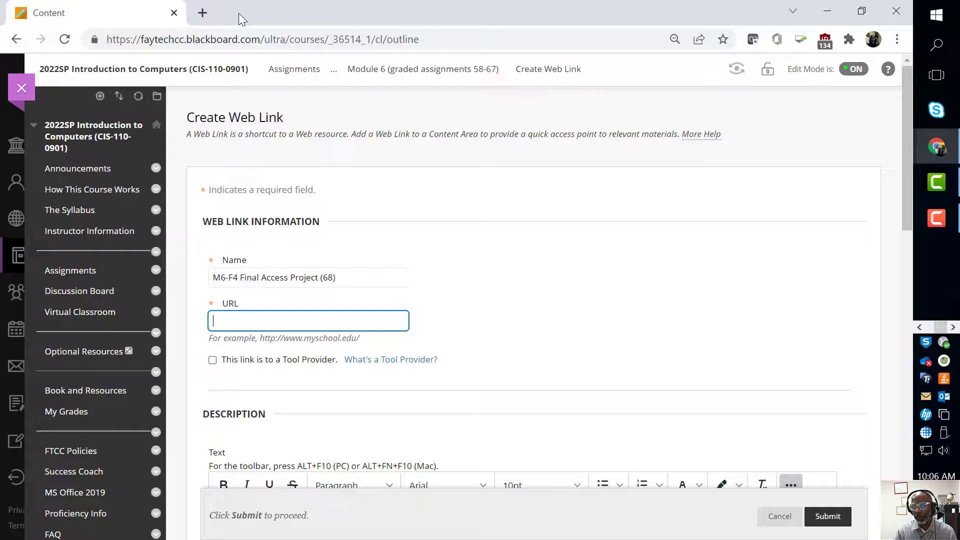
key("super+Down")
key("super+Down")
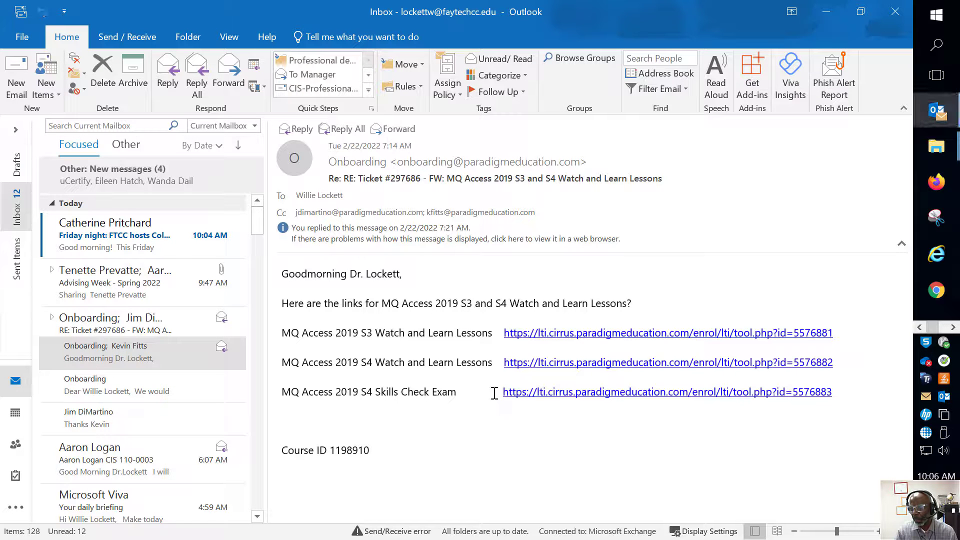
Select the MQ Access 2019 S4 Skills Check Exam URL and return to Chrome
left_click_drag(859, 391, 736, 392)
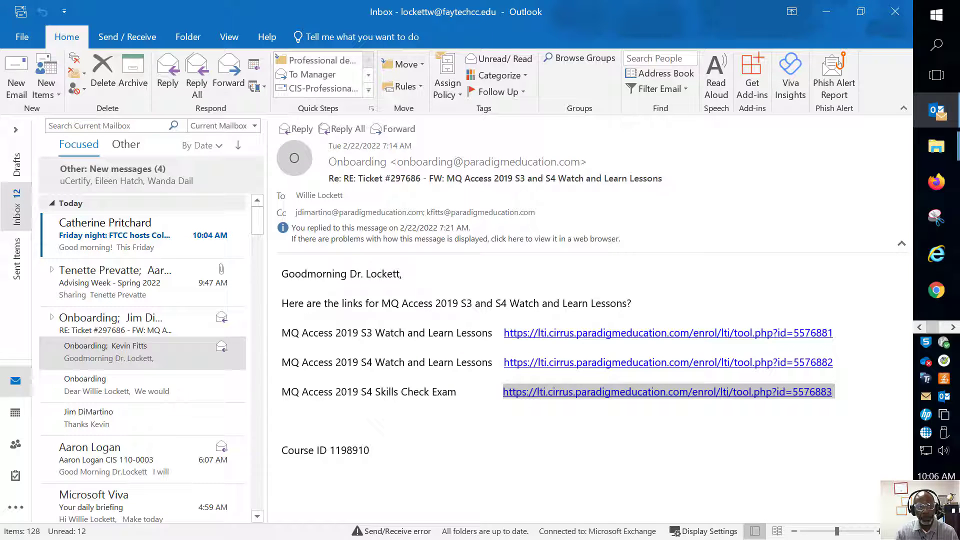
key("alt+Tab")
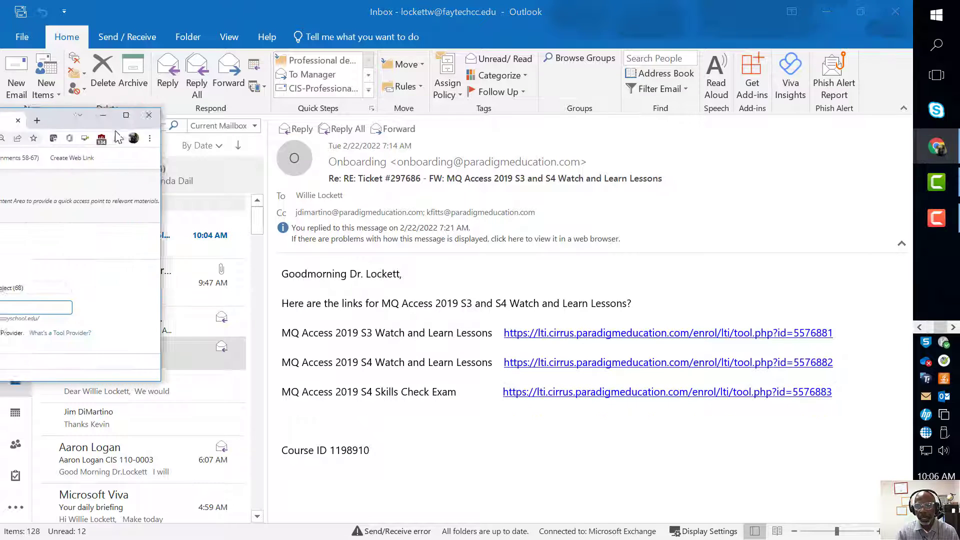
Maximise Chrome and paste the Cirrus Skills Check Exam URL into the link's URL field
double_click(515, 42)
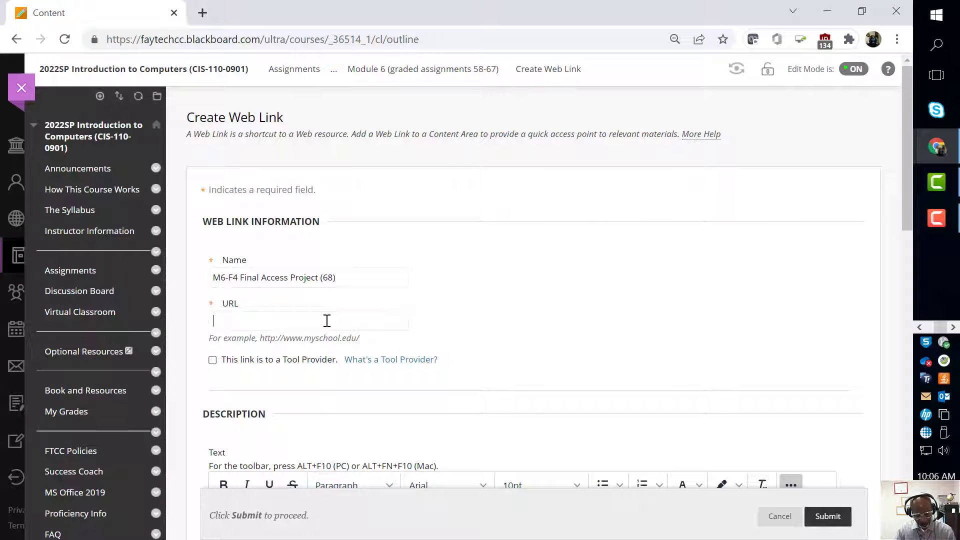
key("ctrl+v")
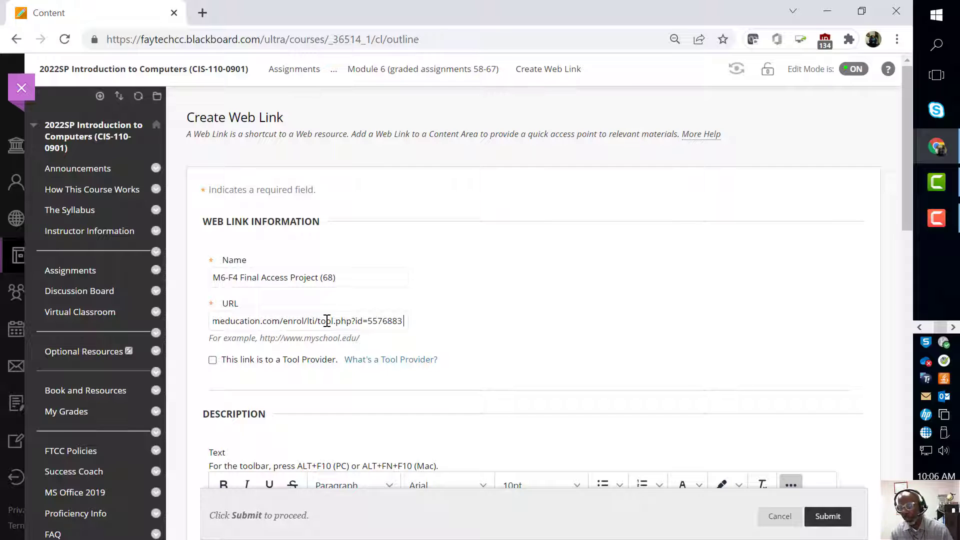
left_click(321, 328)
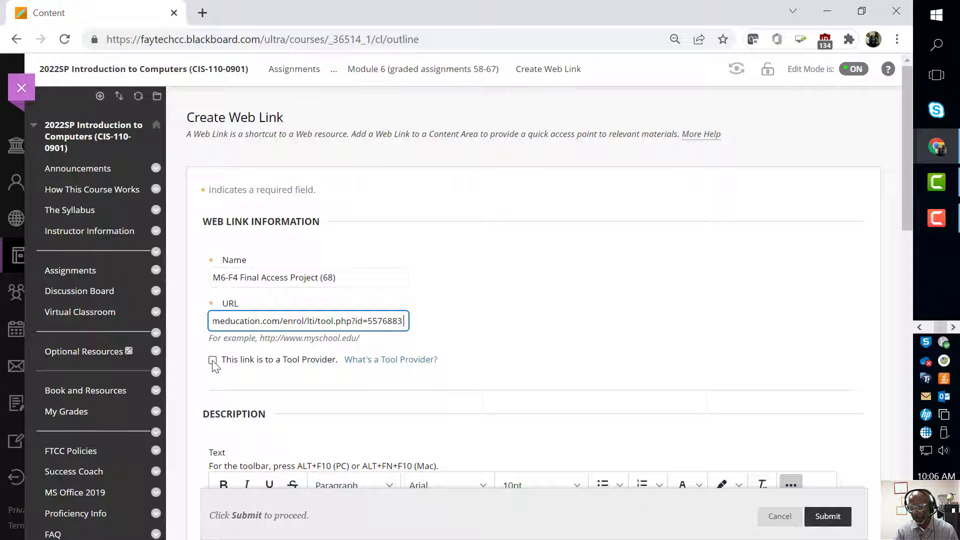
Mark it a tool provider link with evaluation enabled and 100 points possible
left_click(212, 361)
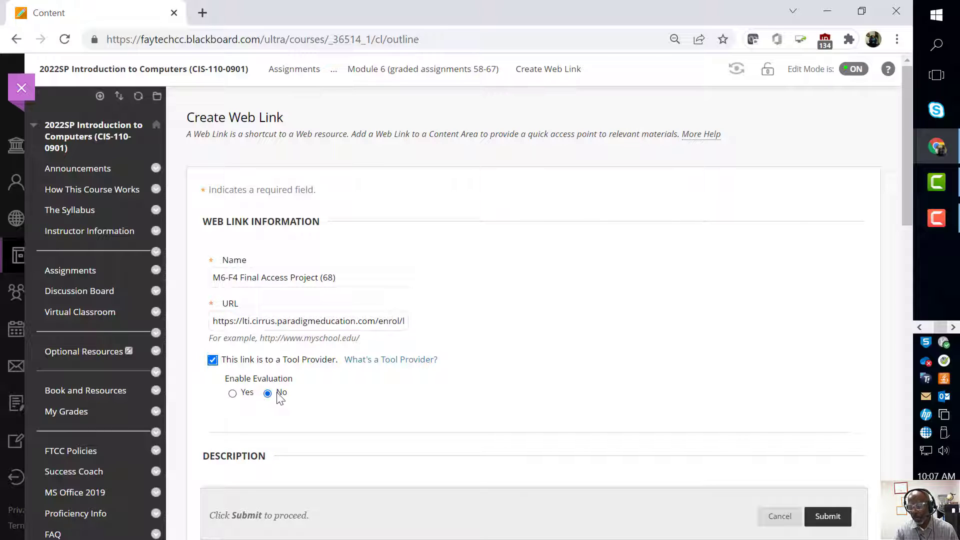
left_click(233, 394)
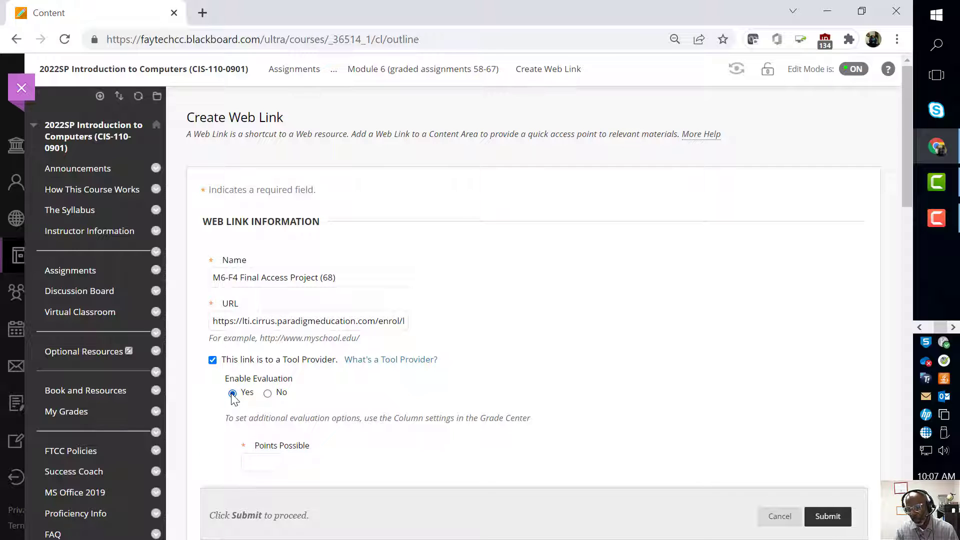
scroll(232, 395, "down", 3)
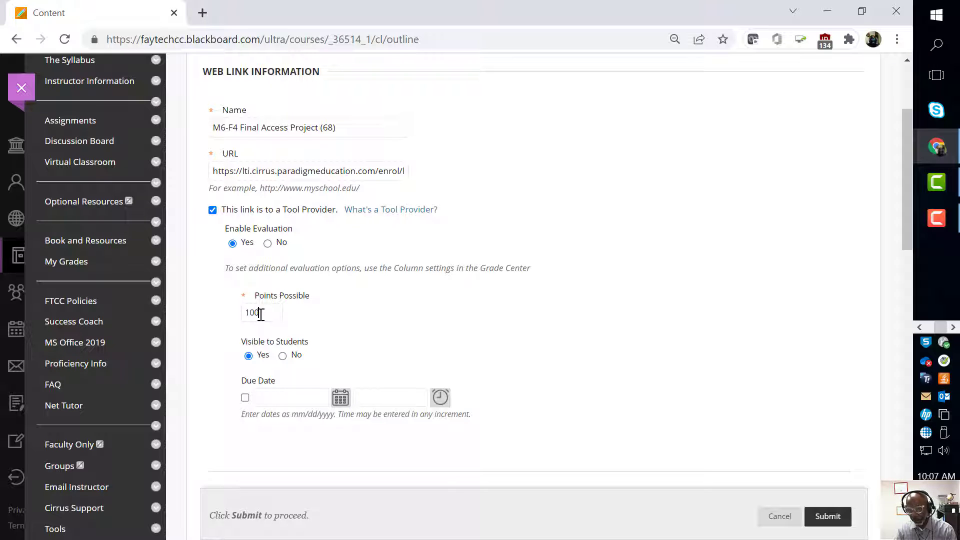
left_click(261, 314)
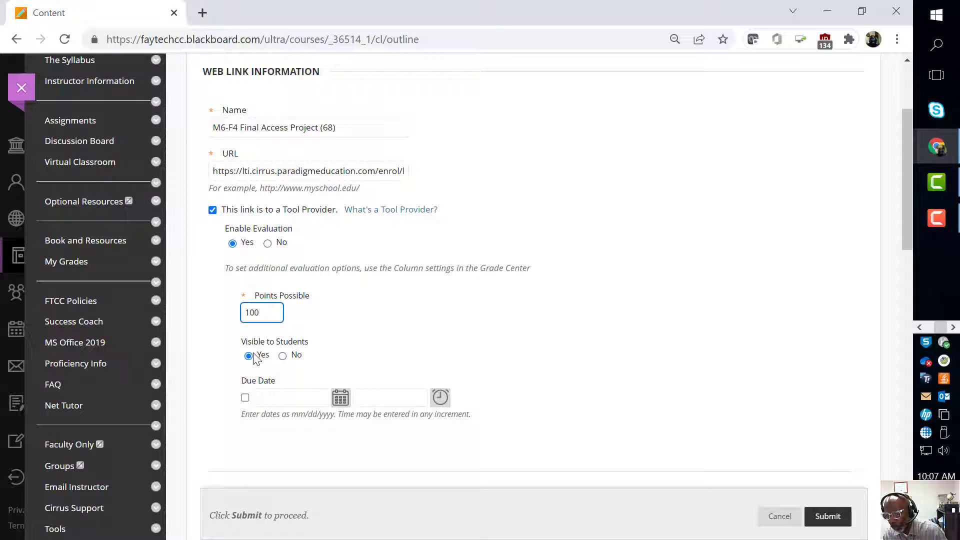
left_click(297, 395)
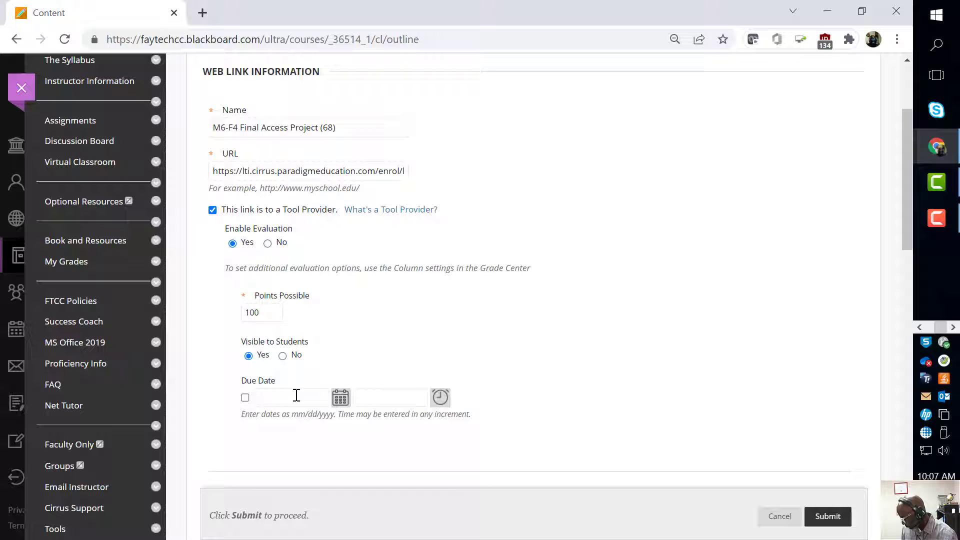
Set the due date to April 25, 2022 using the calendar picker
left_click(327, 397)
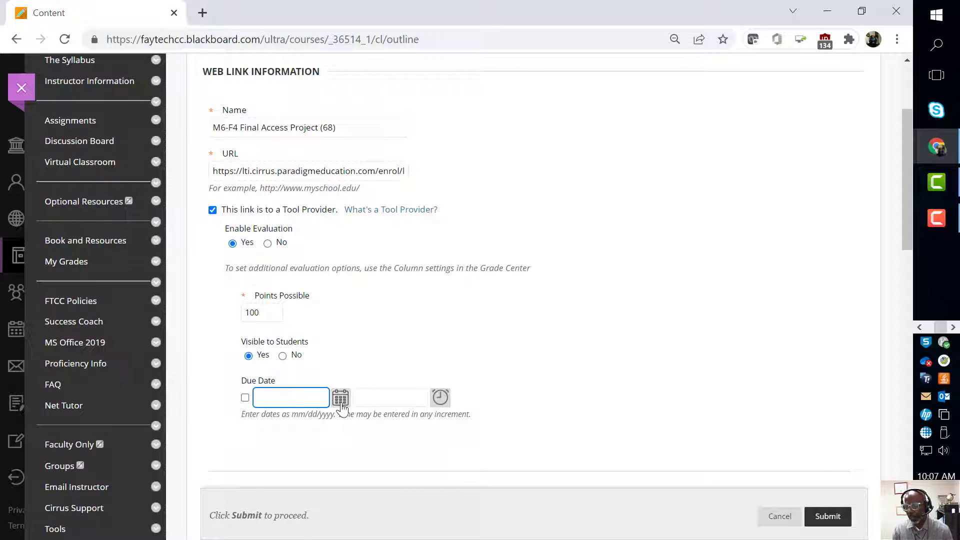
left_click(339, 398)
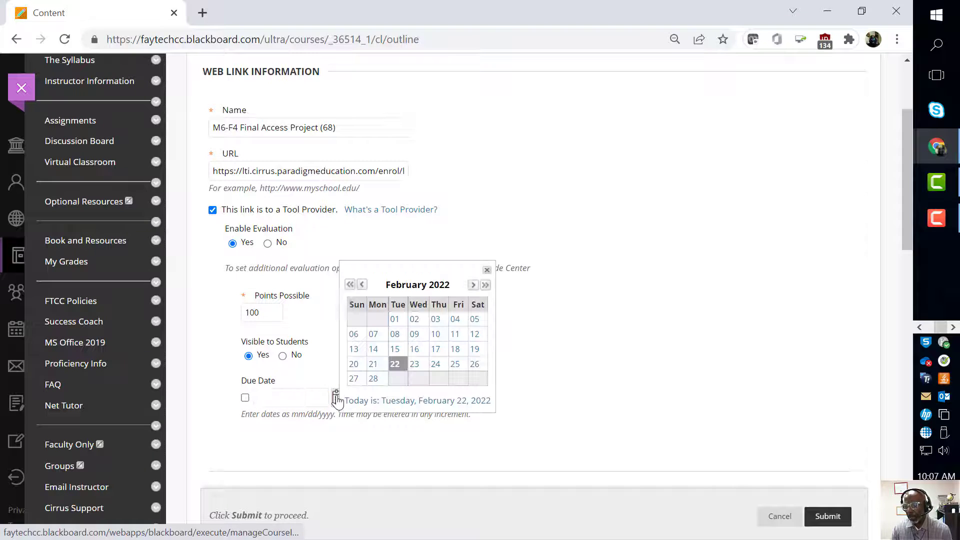
left_click(472, 285)
left_click(471, 285)
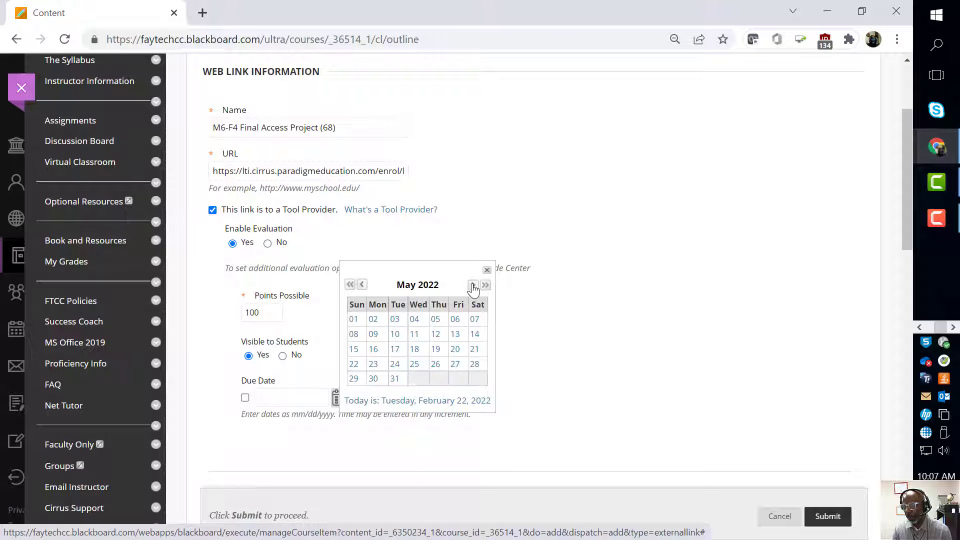
left_click(362, 285)
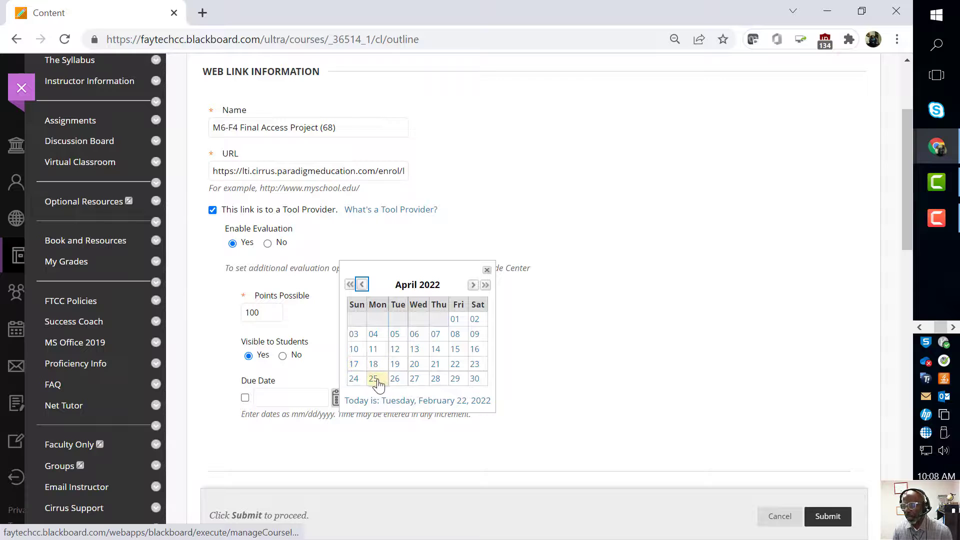
left_click(379, 382)
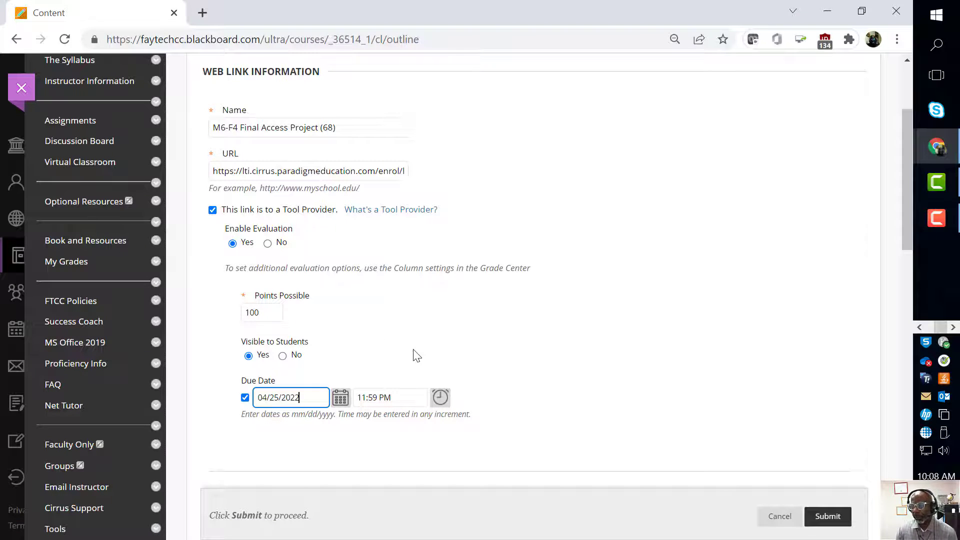
Submit the form to create the web link in Module 6
scroll(414, 352, "down", 5)
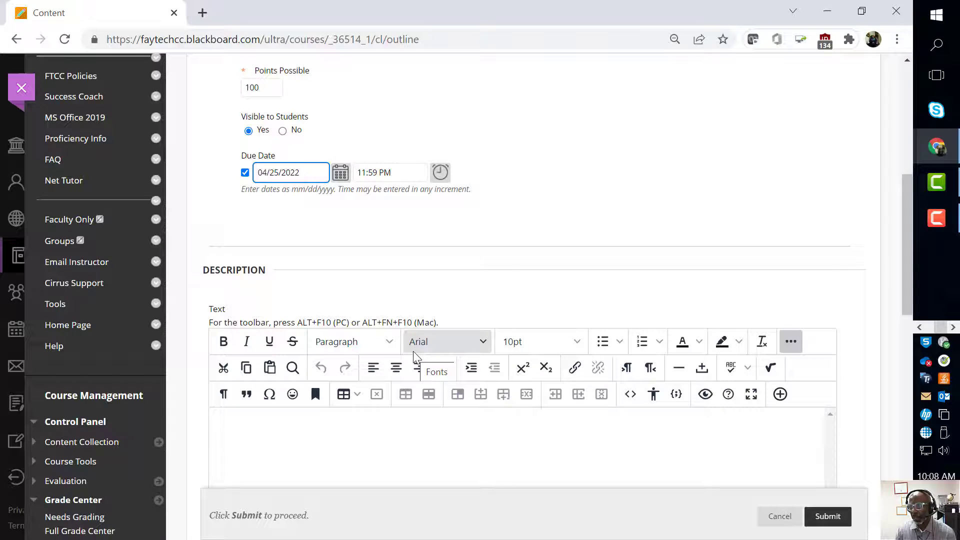
scroll(415, 353, "down", 3)
scroll(700, 481, "down", 5)
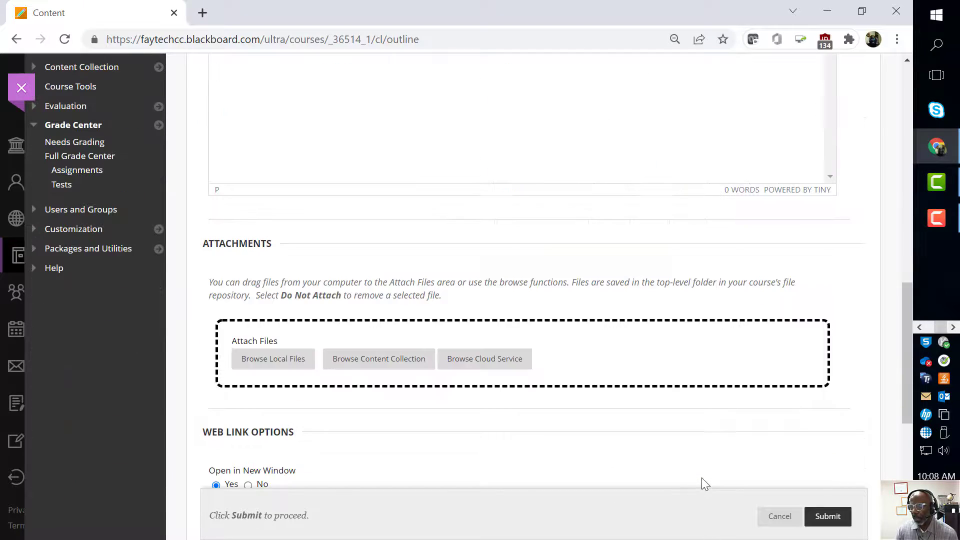
scroll(673, 465, "down", 6)
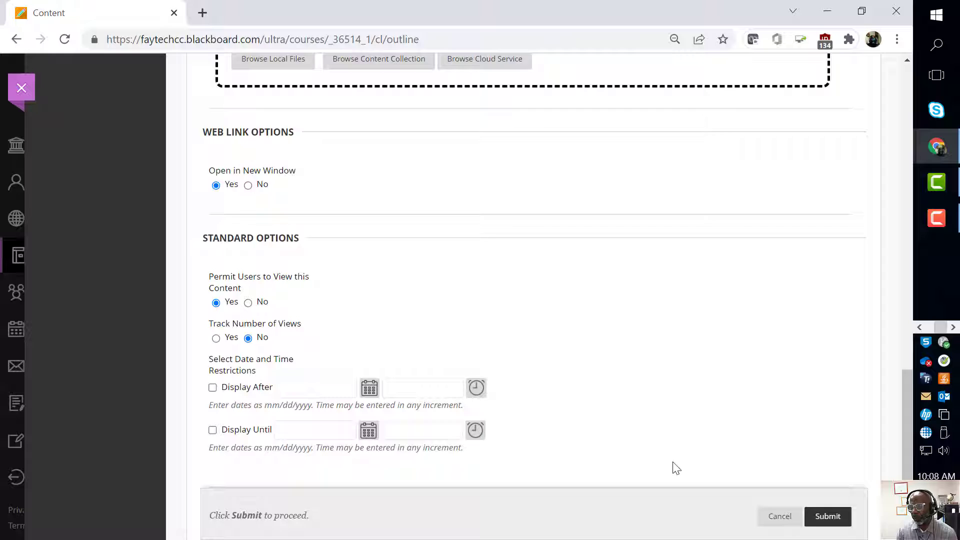
scroll(676, 467, "down", 2)
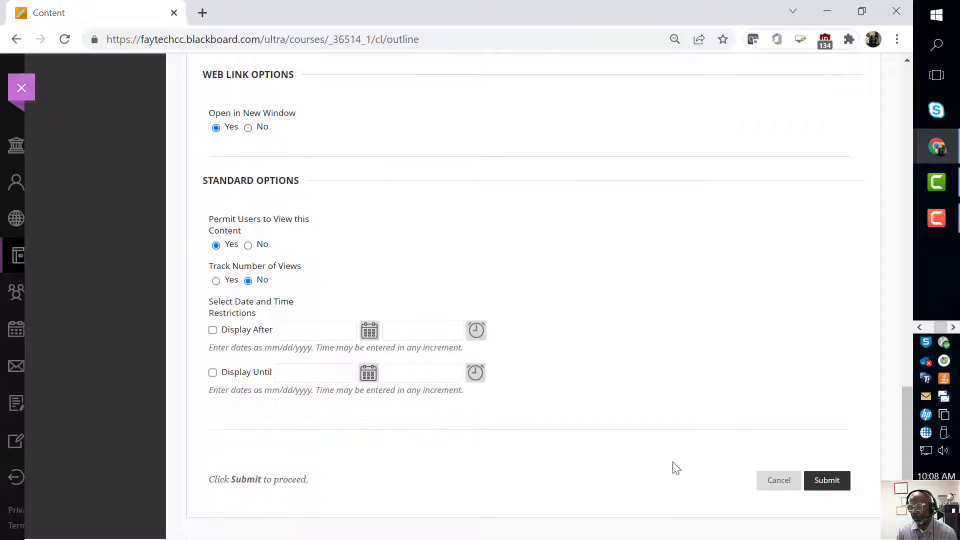
left_click(827, 481)
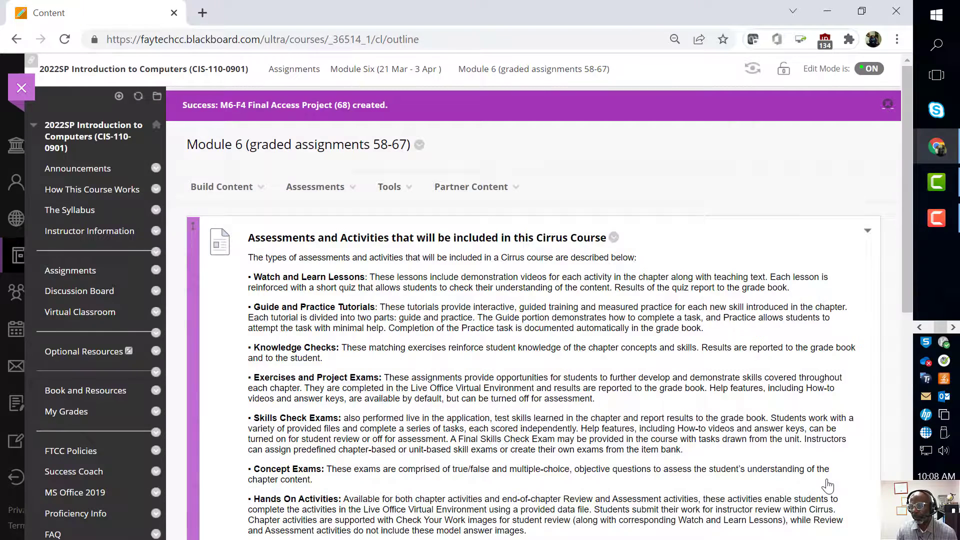
Make the original M6-F4 file item unavailable and drag the new M6-F4 web link above it
scroll(462, 438, "down", 10)
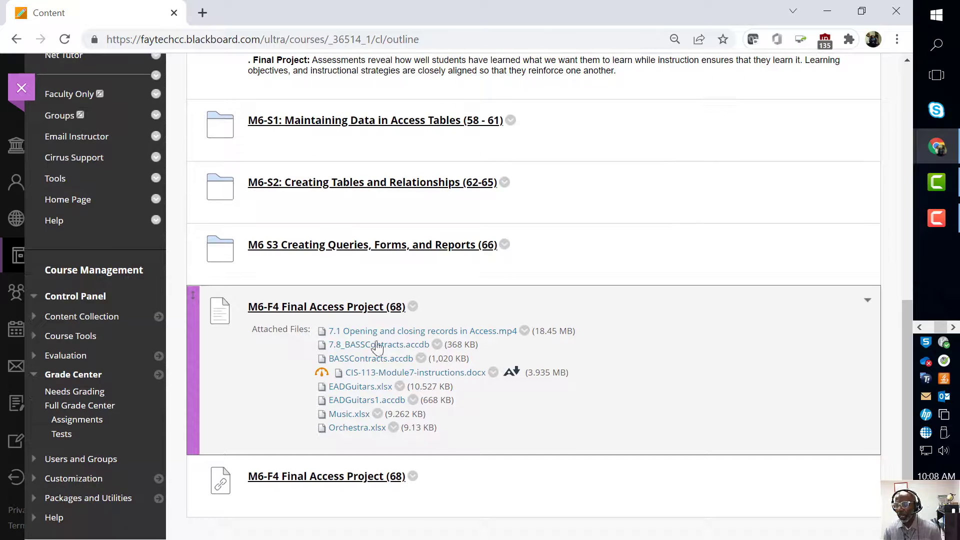
left_click(413, 307)
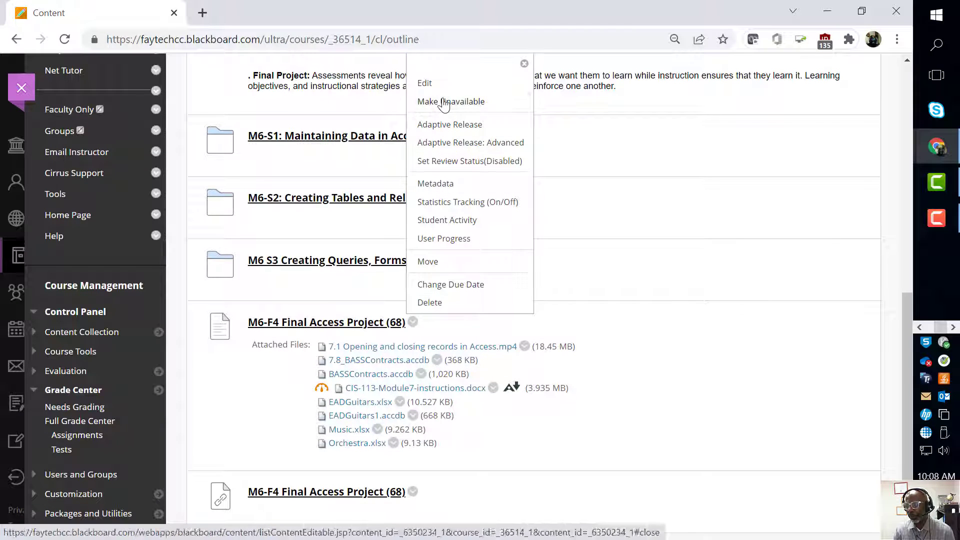
left_click(445, 103)
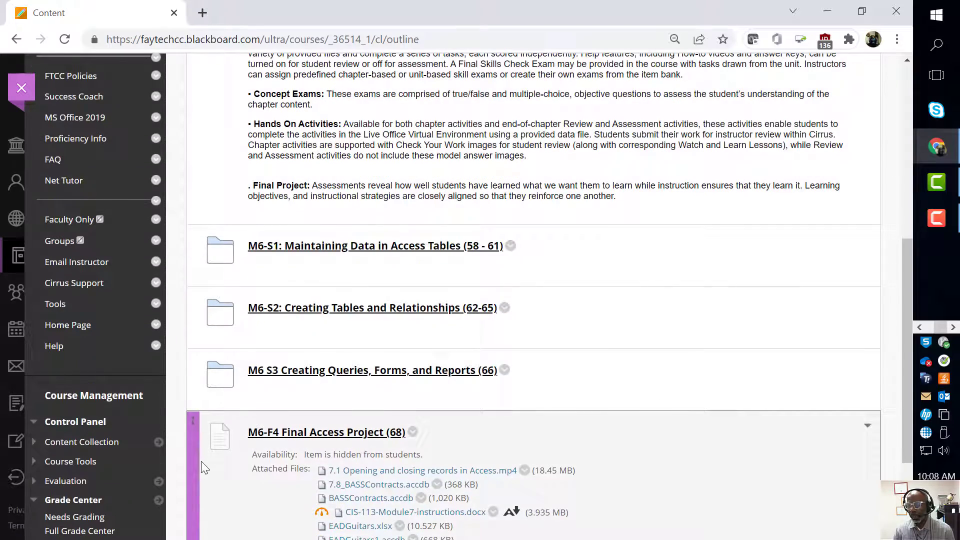
scroll(204, 478, "down", 3)
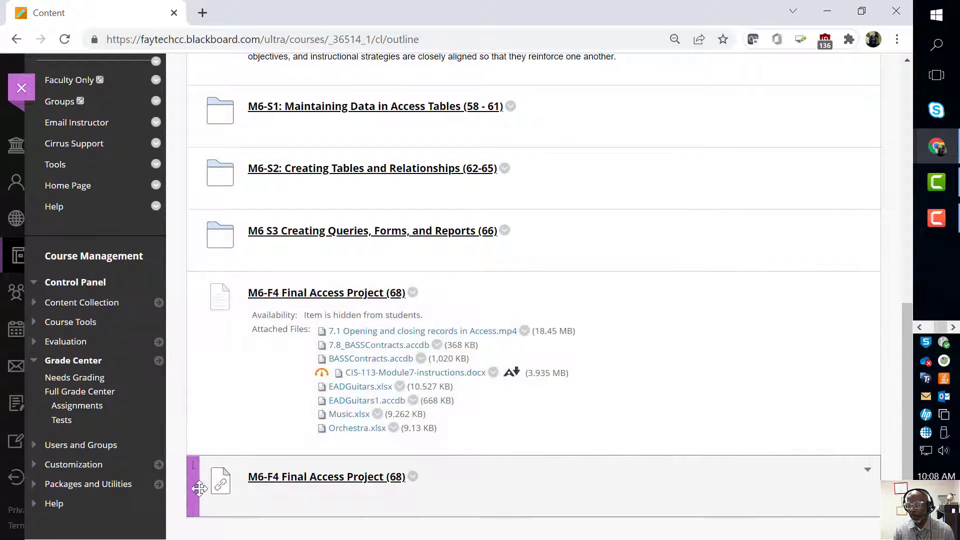
left_click_drag(197, 492, 195, 305)
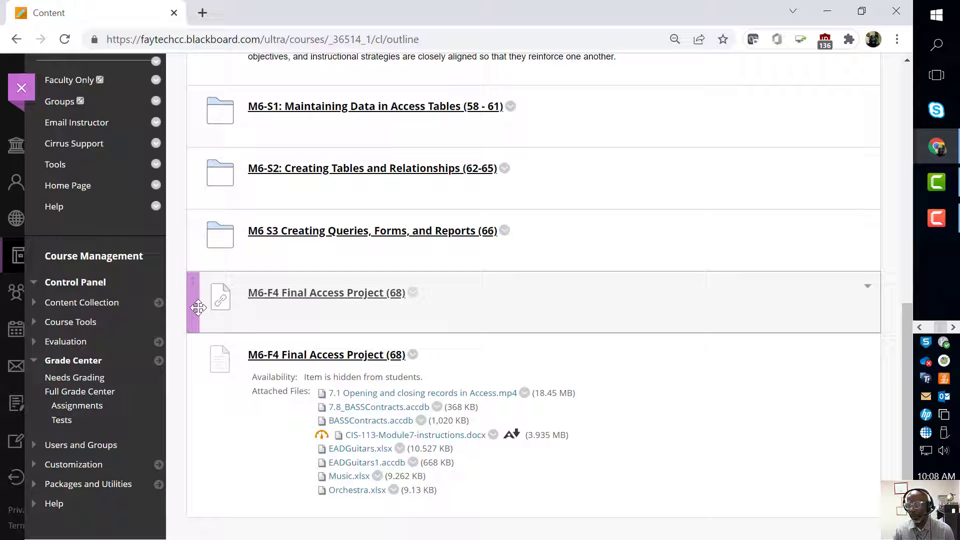
Launch the new M6-F4 link and preview the Access skills check exam in Cirrus
left_click(320, 293)
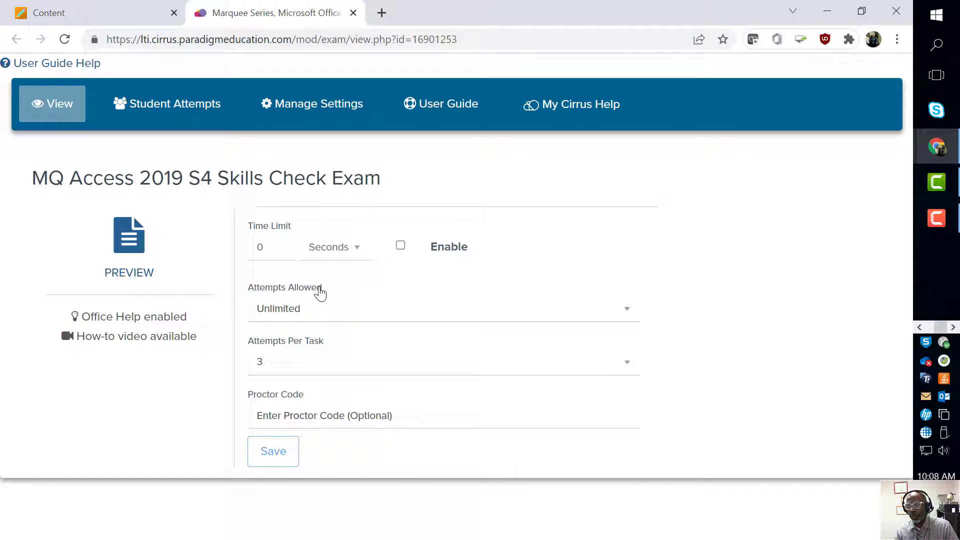
left_click(136, 241)
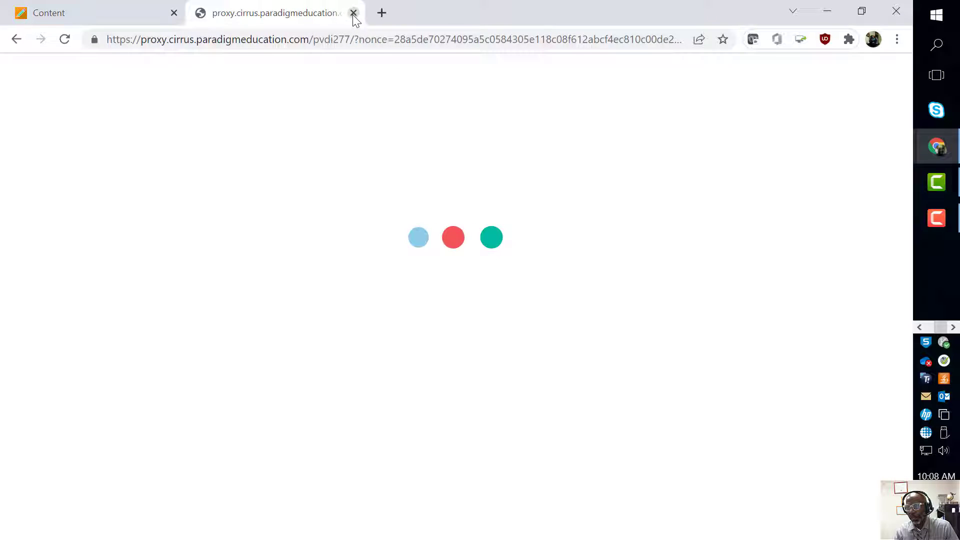
left_click(353, 13)
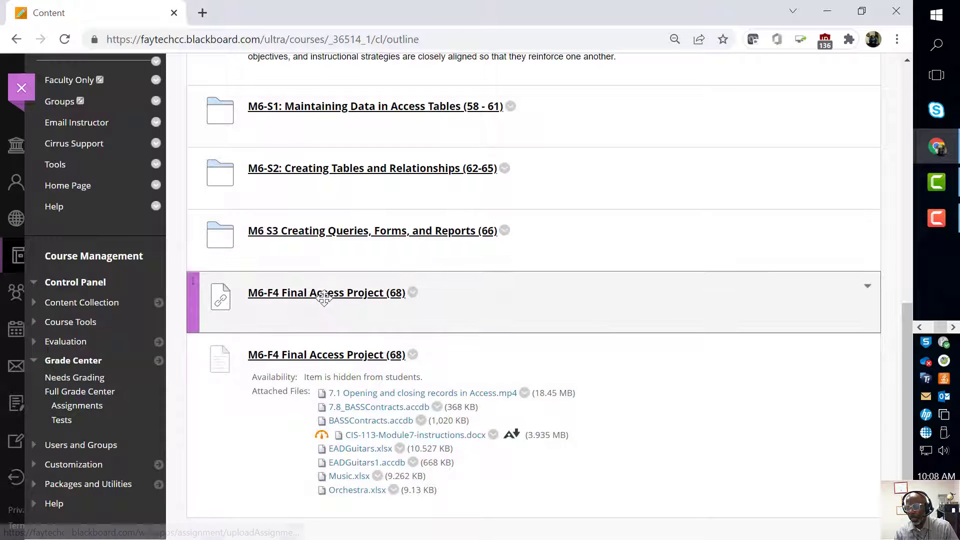
Relaunch the link, close the Cirrus tab, and return to the Blackboard course outline
left_click(321, 294)
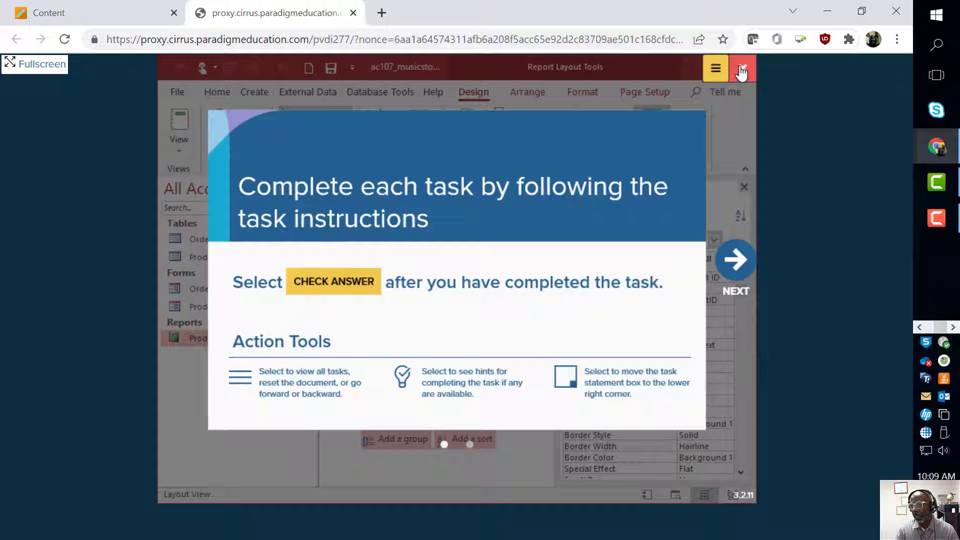
left_click(354, 13)
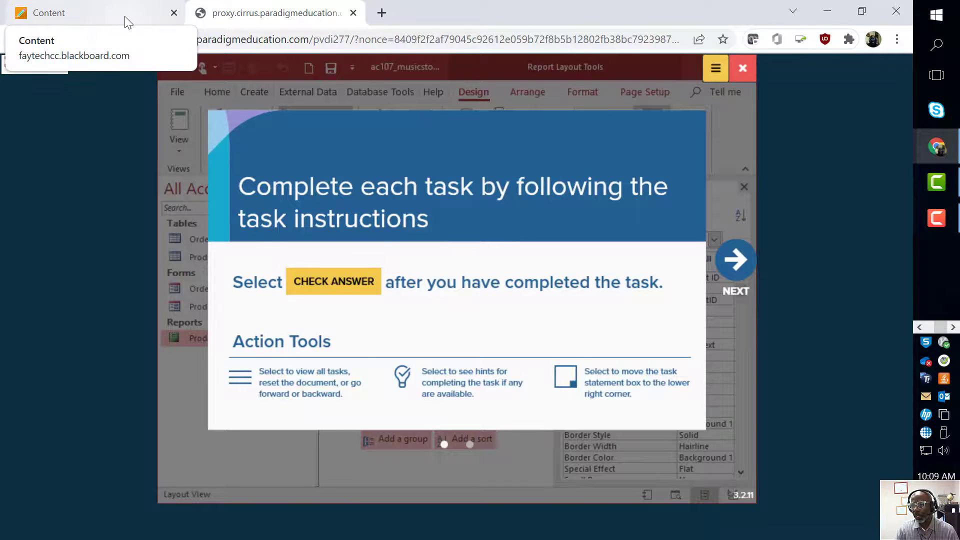
left_click(125, 17)
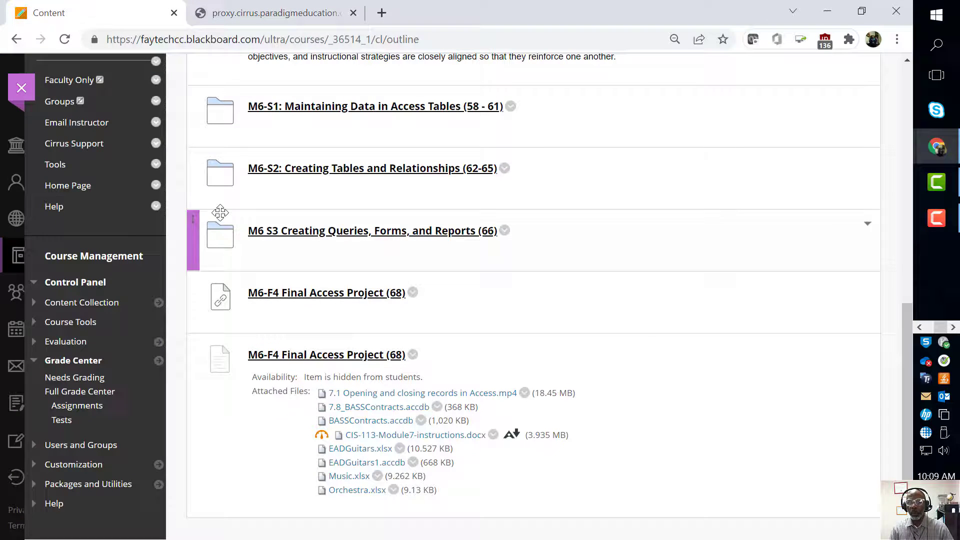